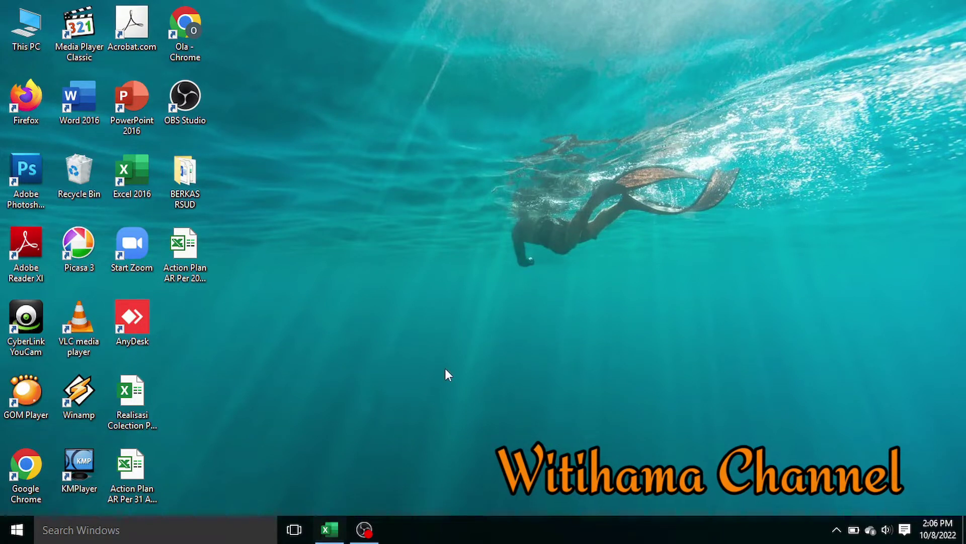
Restore the Excel workbook and select cells C2 and C4 beside the 92971 postal codes on Sheet4
left_click(330, 529)
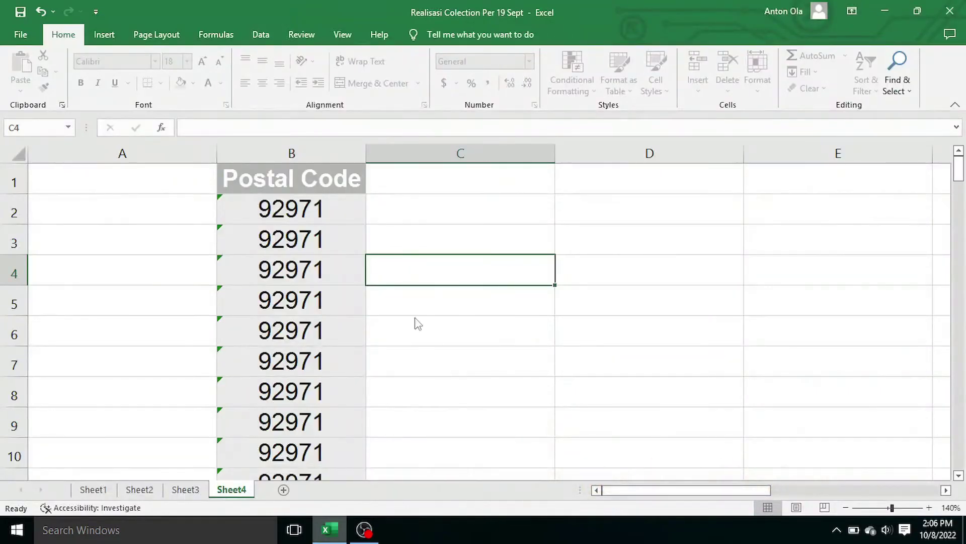
left_click(460, 217)
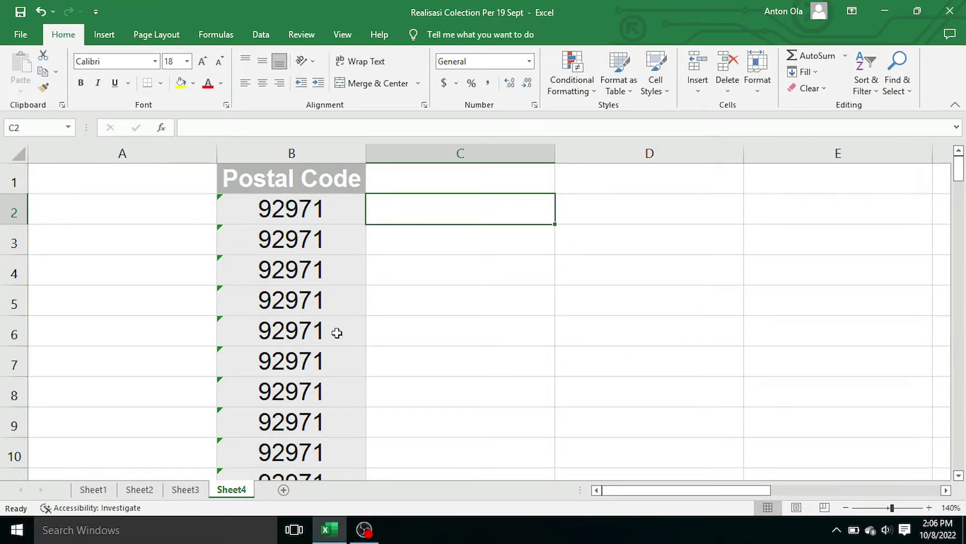
left_click(415, 272)
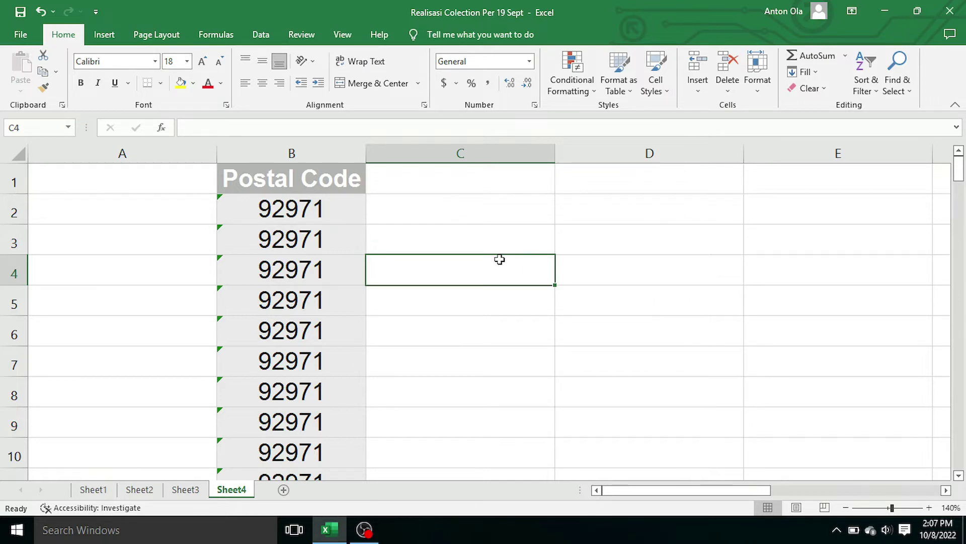
left_click(466, 247)
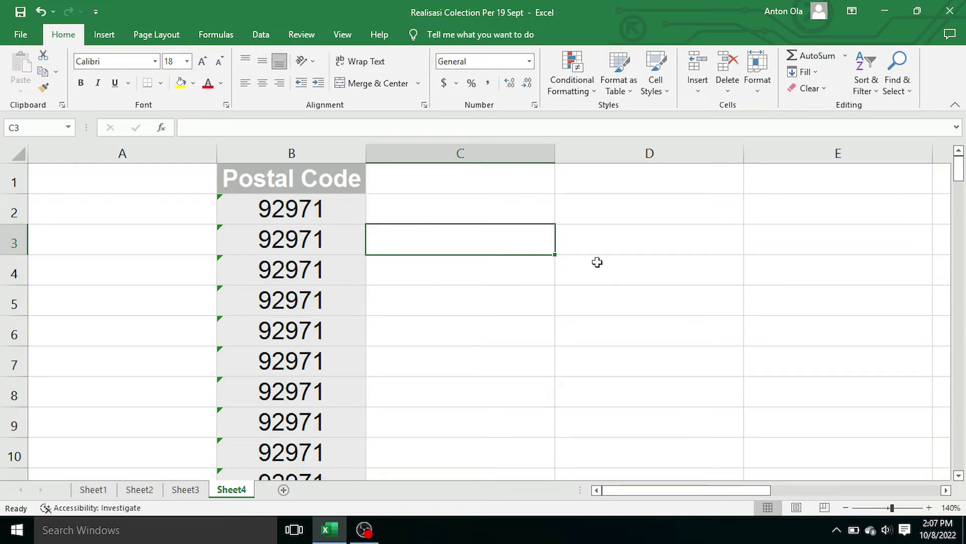
left_click(21, 36)
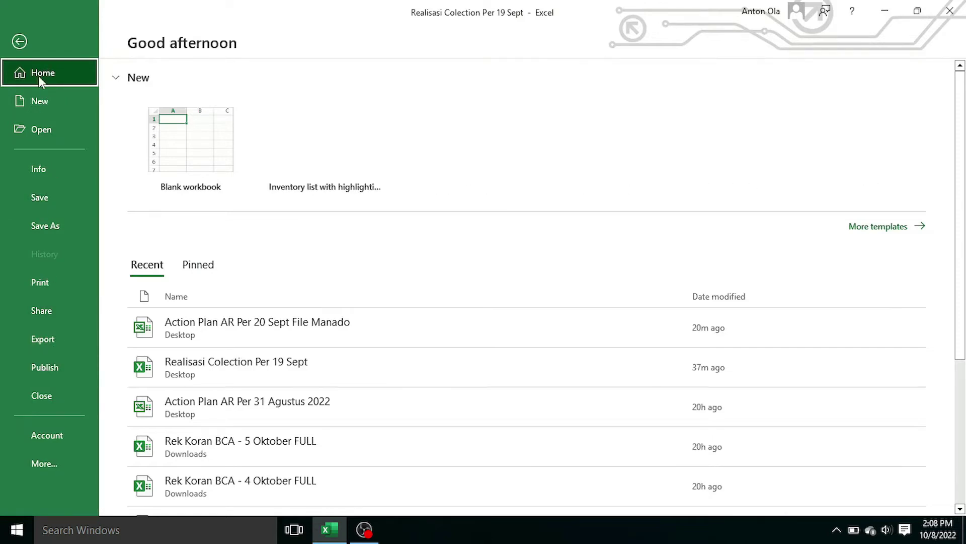
left_click(24, 39)
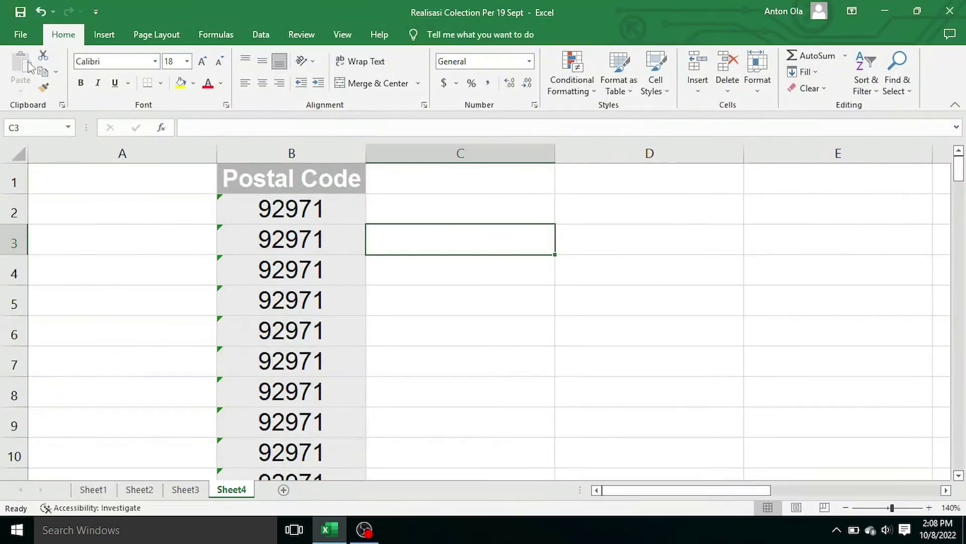
left_click(25, 32)
left_click(26, 37)
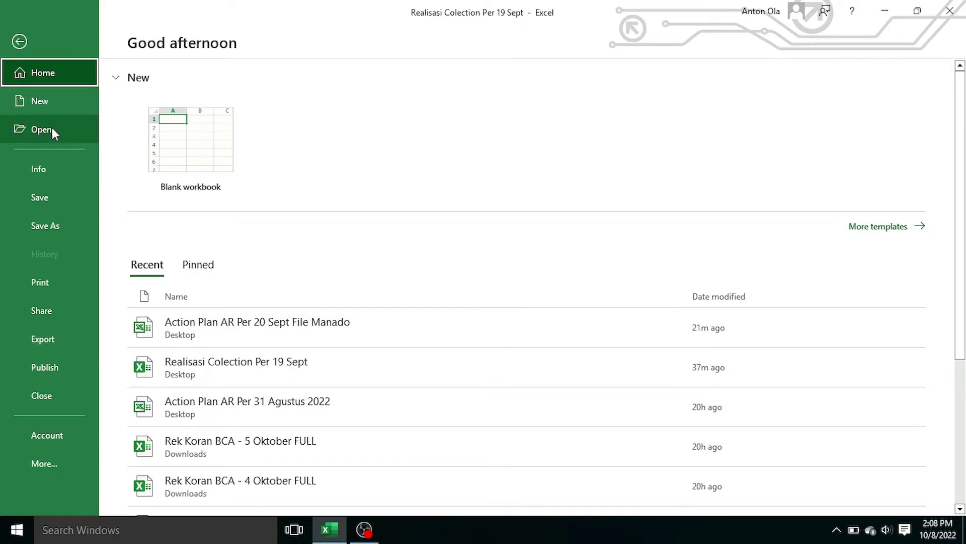
left_click(24, 38)
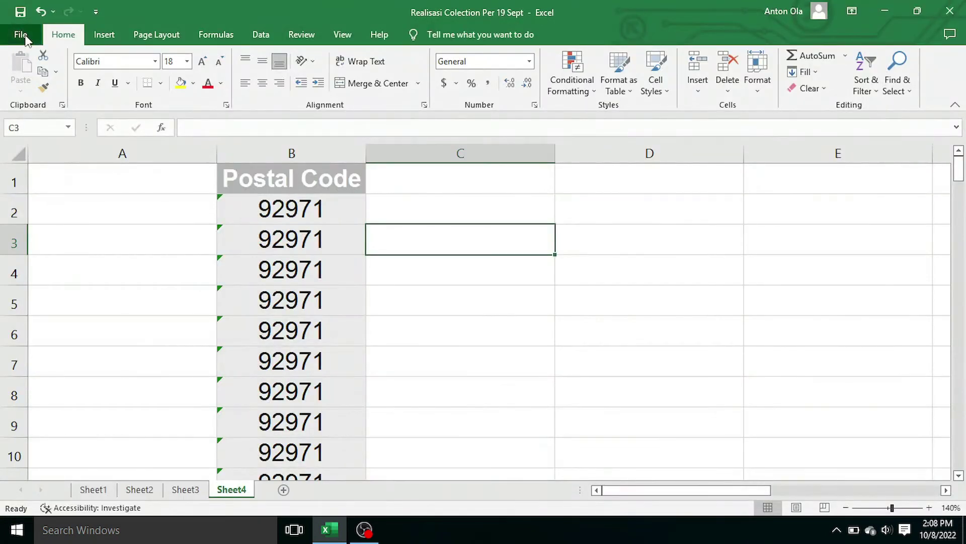
left_click(24, 39)
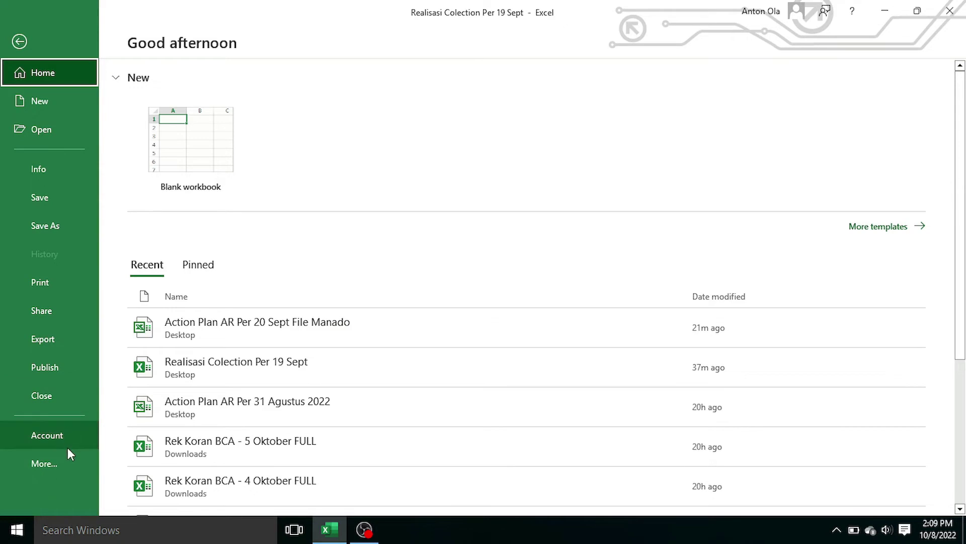
left_click(47, 128)
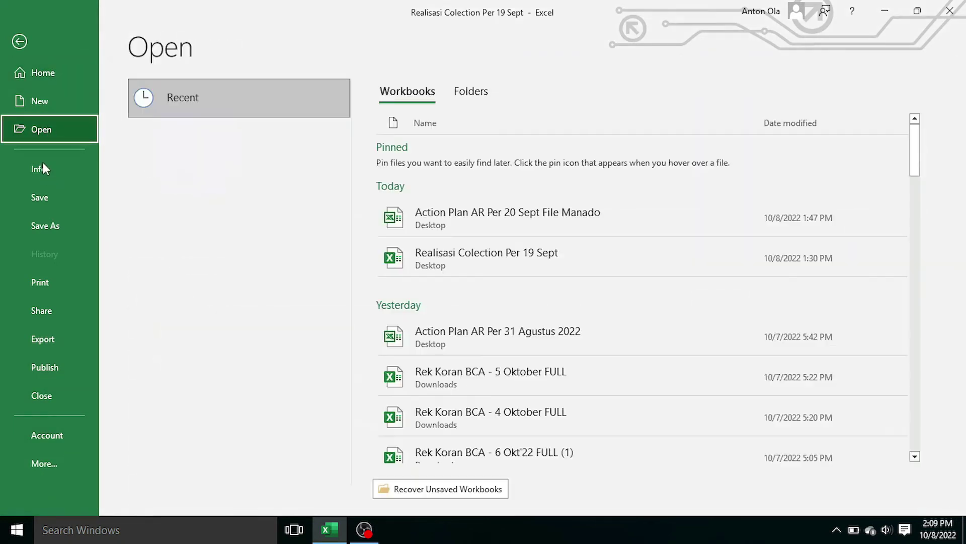
left_click(43, 166)
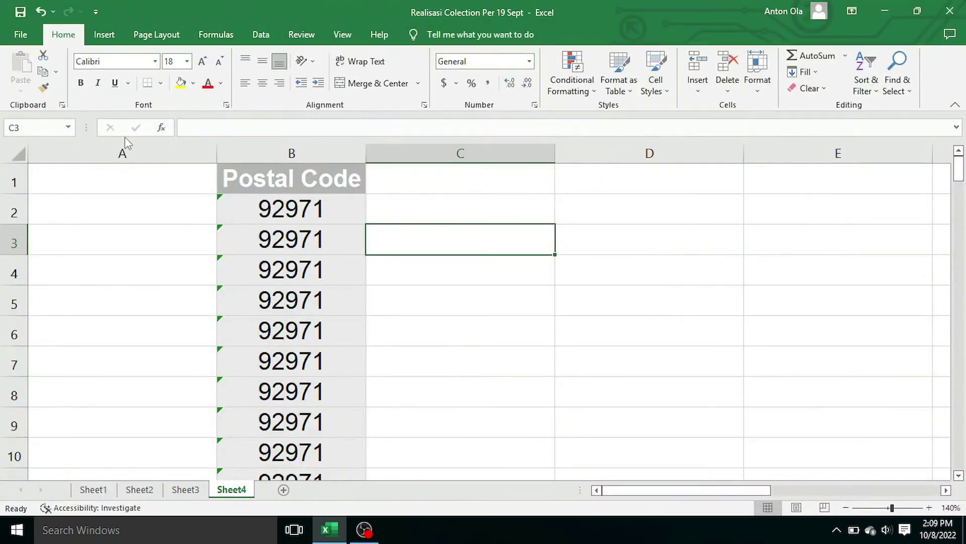
Open Excel Options from File > More... to reach the General settings page
left_click(24, 39)
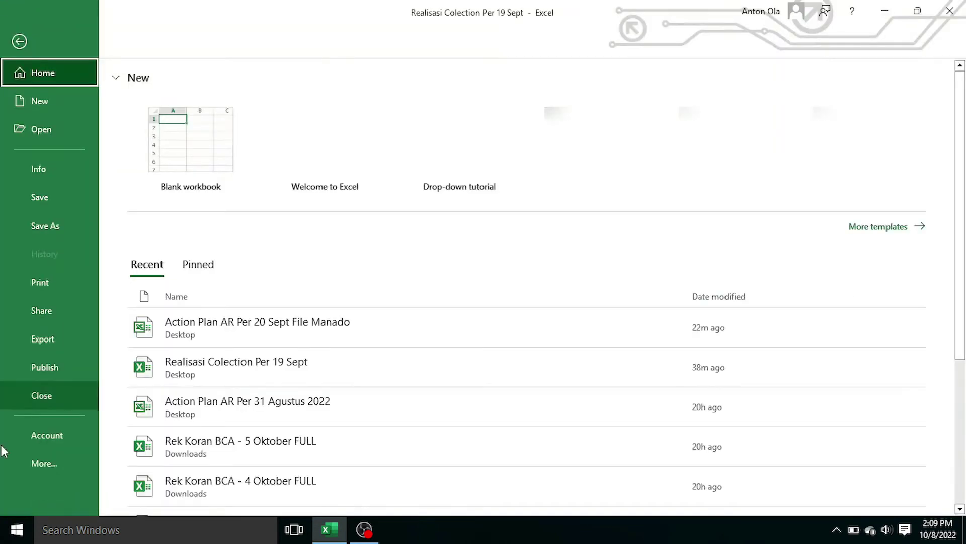
left_click(46, 461)
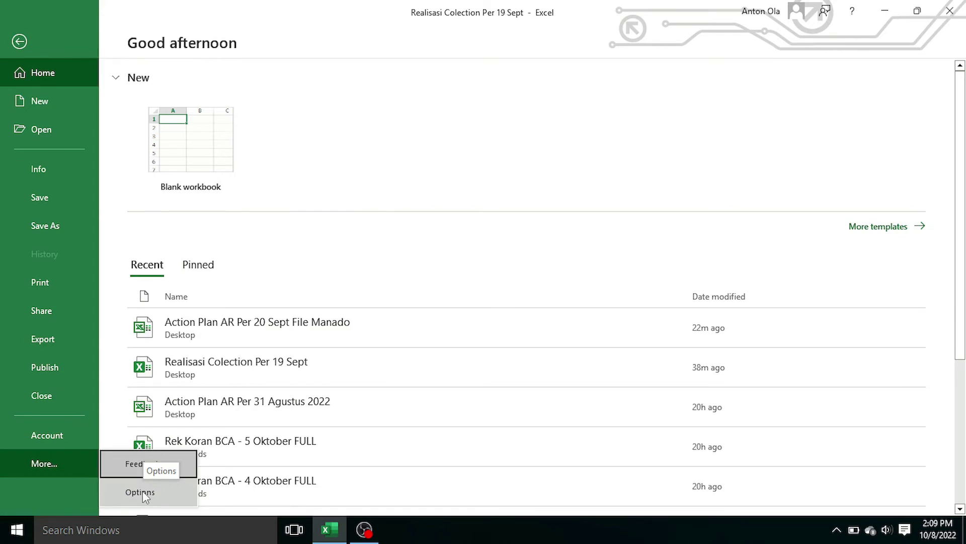
left_click(145, 494)
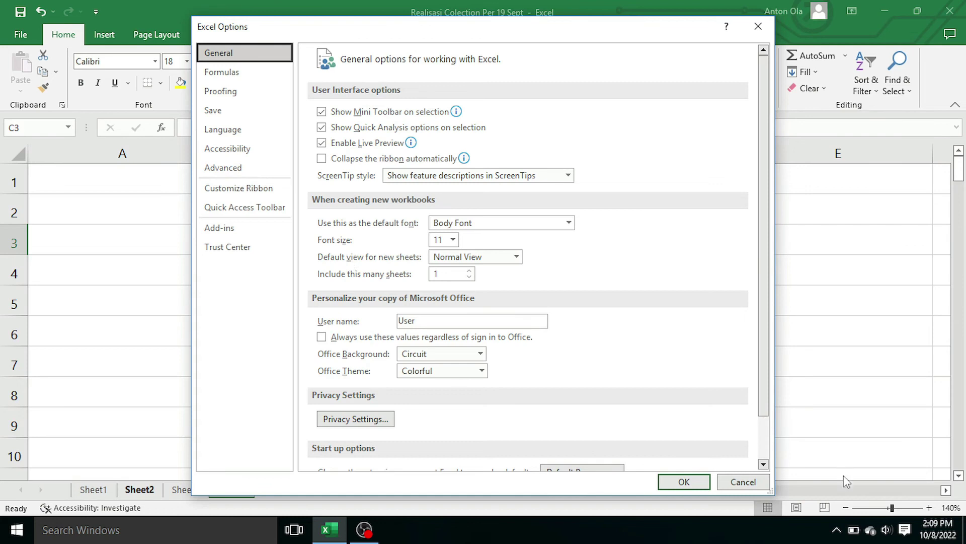
left_click_drag(762, 249, 786, 352)
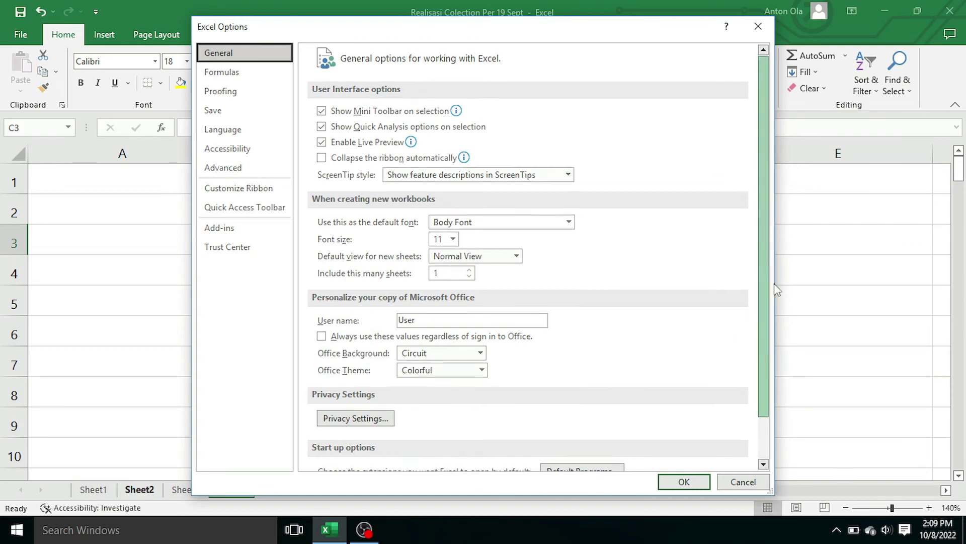